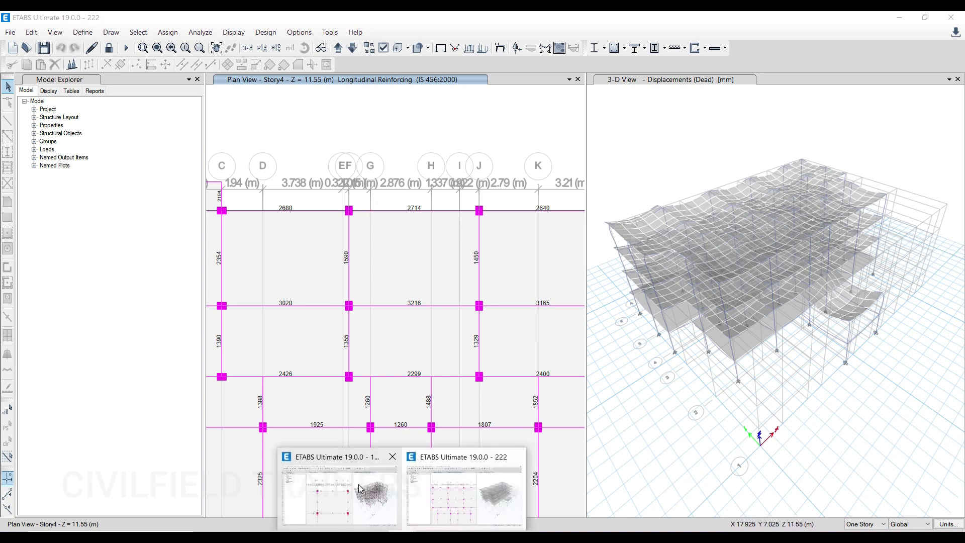
Compare model 111 with model 222 and review the frame section list without changes
{"action": "left_click", "coordinate": [372, 485]}
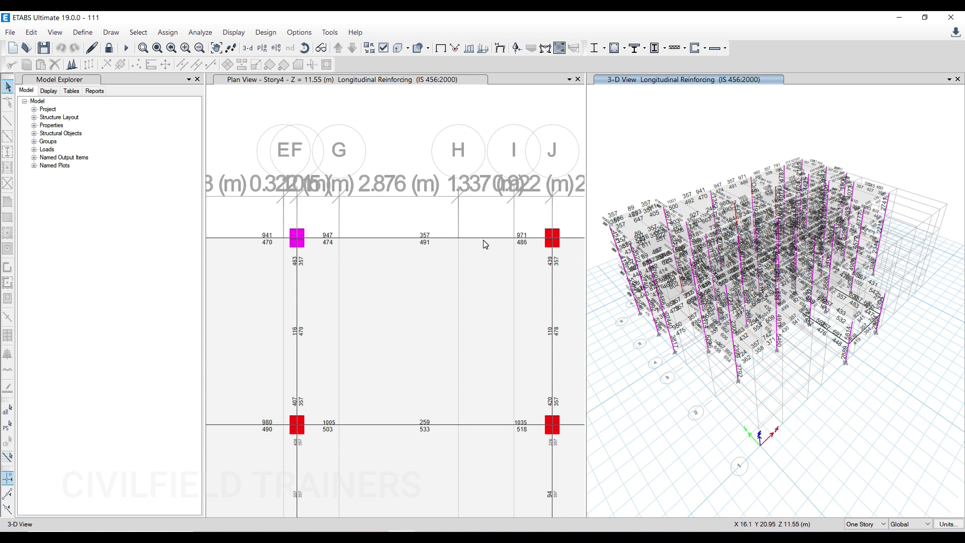
{"action": "mouse_move", "coordinate": [408, 530]}
{"action": "left_click", "coordinate": [445, 514]}
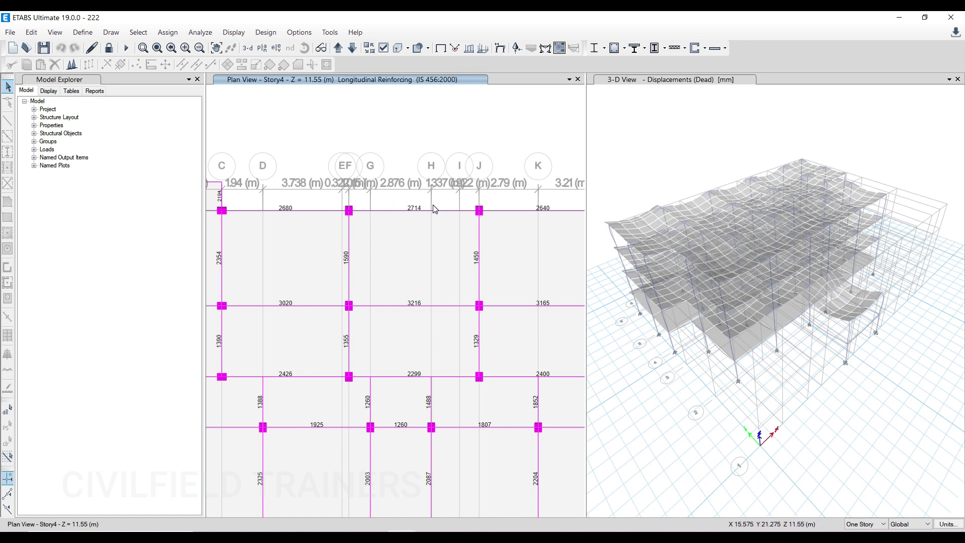
{"action": "left_click", "coordinate": [83, 32]}
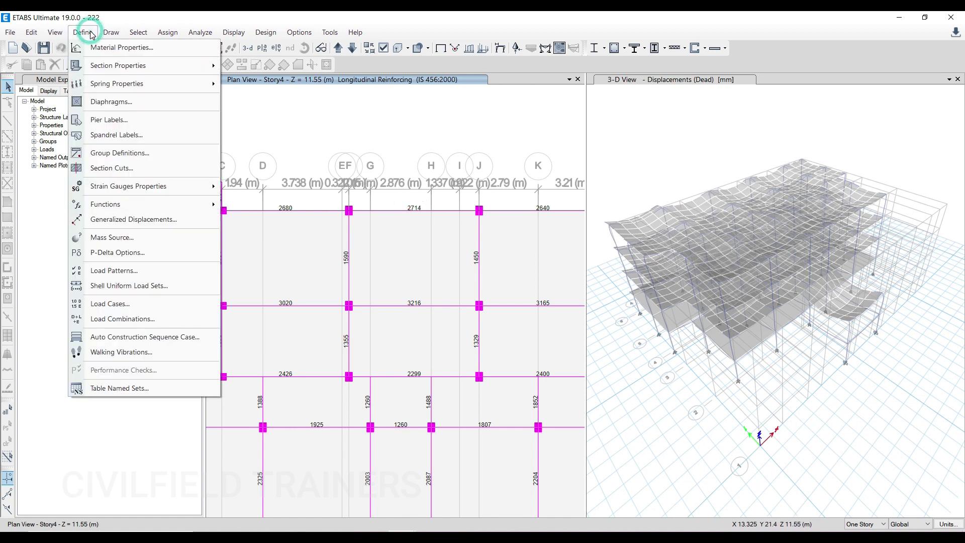
{"action": "mouse_move", "coordinate": [107, 65]}
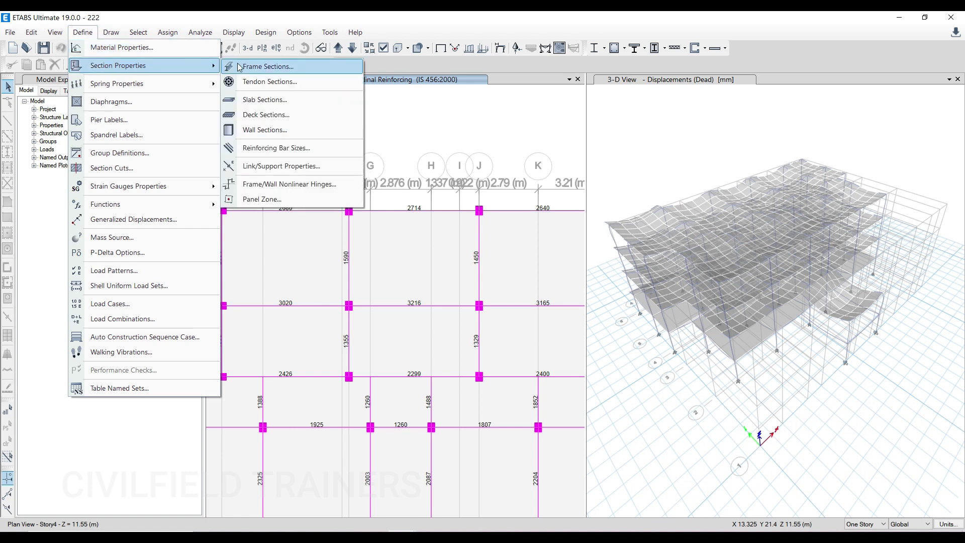
{"action": "left_click", "coordinate": [253, 66]}
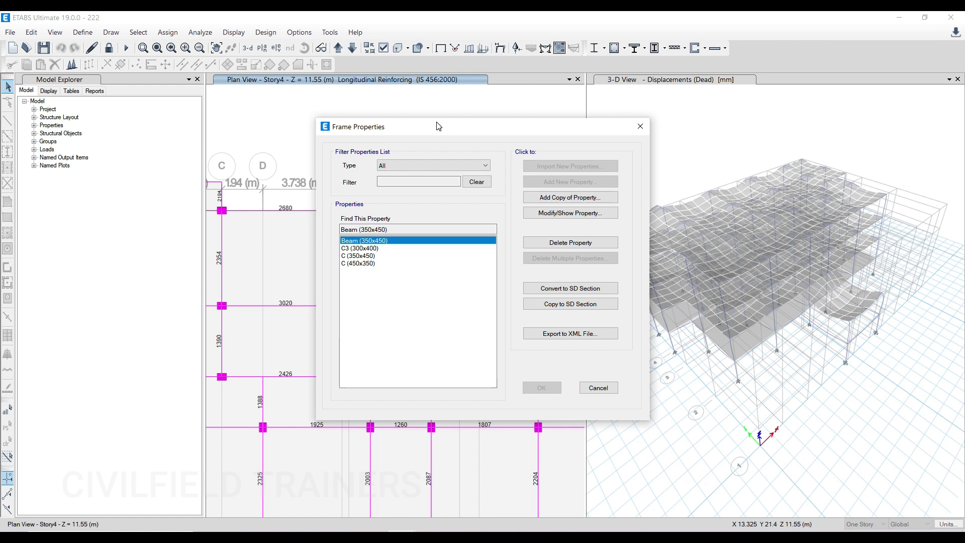
{"action": "left_click_drag", "start_coordinate": [439, 126], "coordinate": [597, 147]}
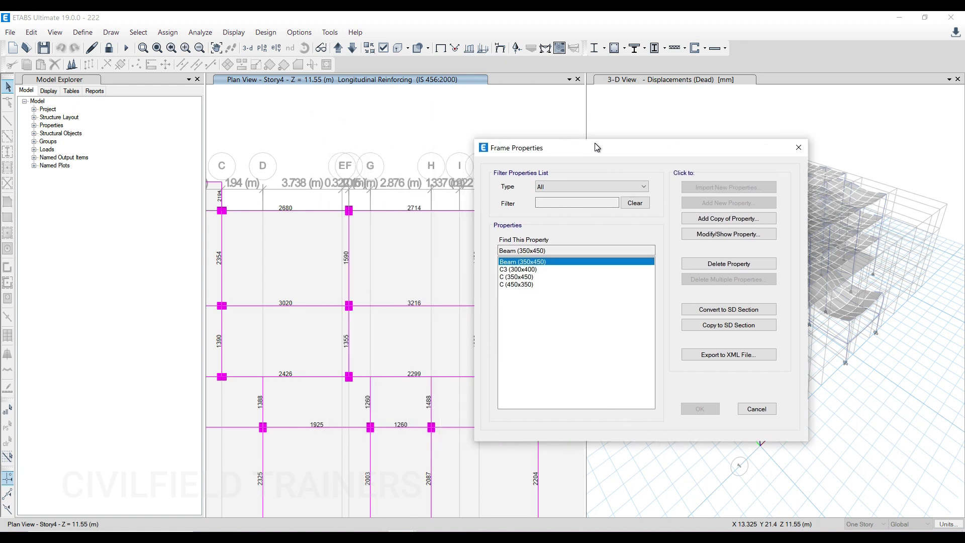
{"action": "left_click", "coordinate": [799, 147]}
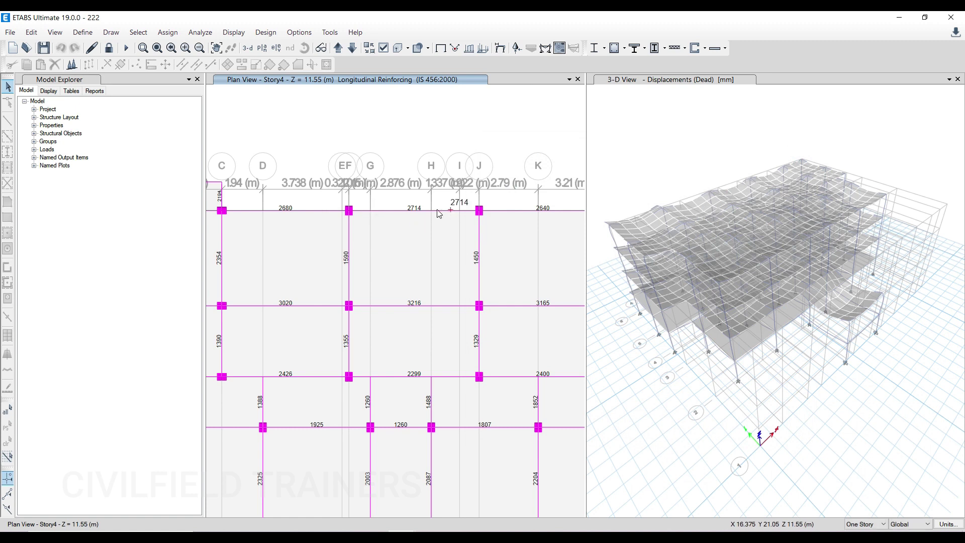
Unlock model 222, accepting deletion of its analysis and design results
{"action": "left_click", "coordinate": [108, 47]}
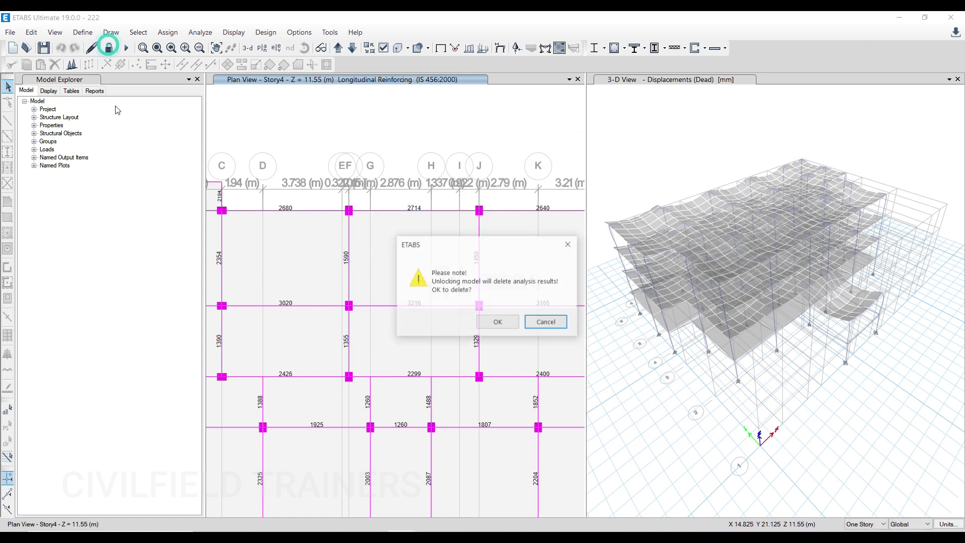
{"action": "left_click", "coordinate": [490, 324]}
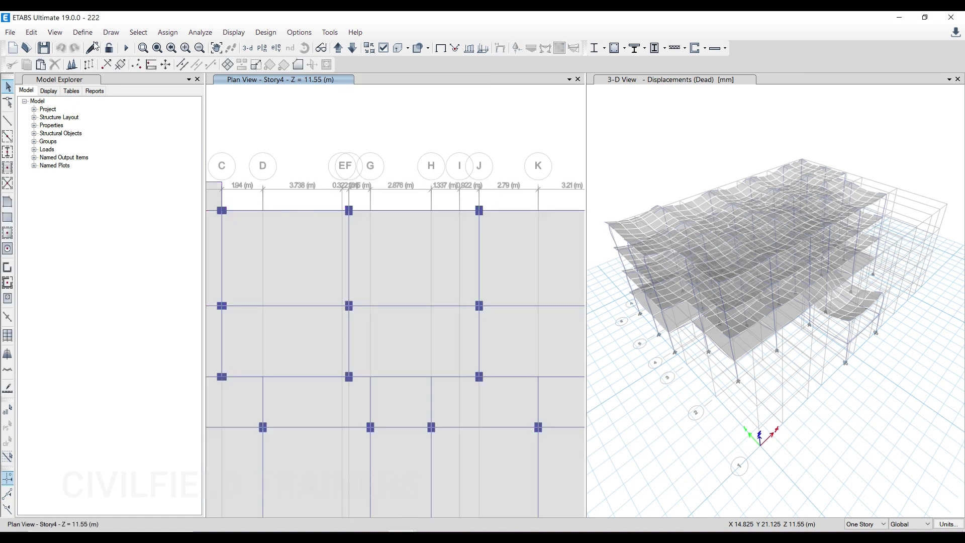
{"action": "mouse_move", "coordinate": [401, 531]}
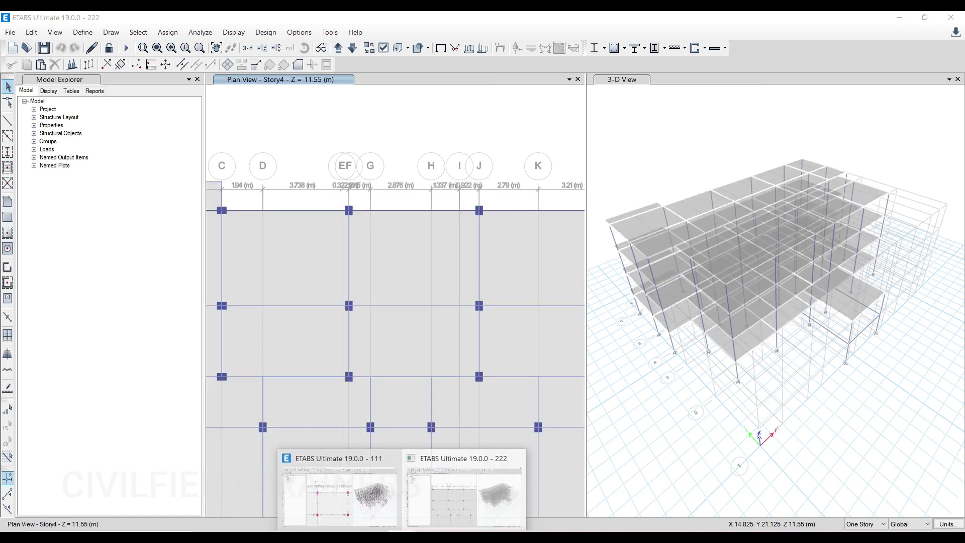
{"action": "left_click", "coordinate": [364, 497]}
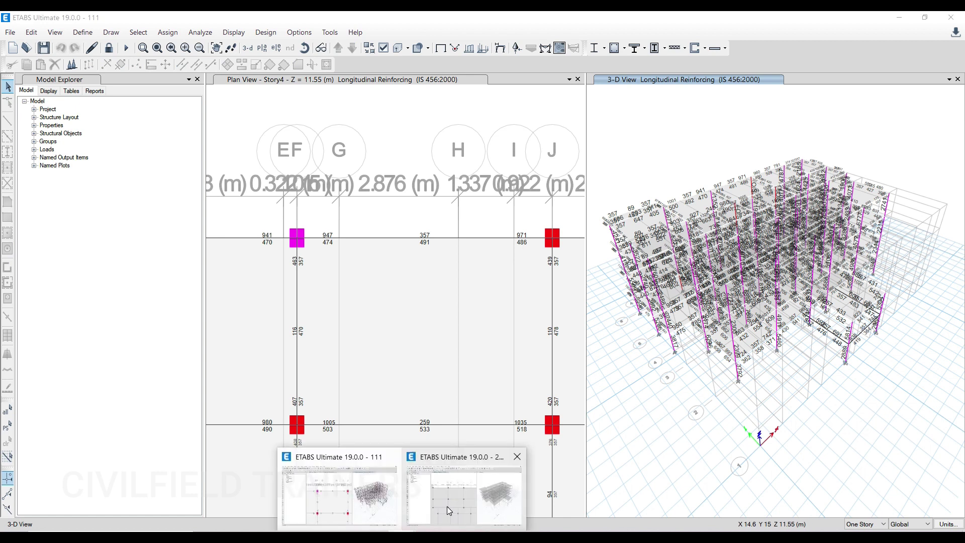
{"action": "left_click", "coordinate": [447, 505]}
Confirm the Beam (350x450) section's beam-design rebar settings, including 25 mm cover, keeping everything unchanged
{"action": "left_click", "coordinate": [78, 33]}
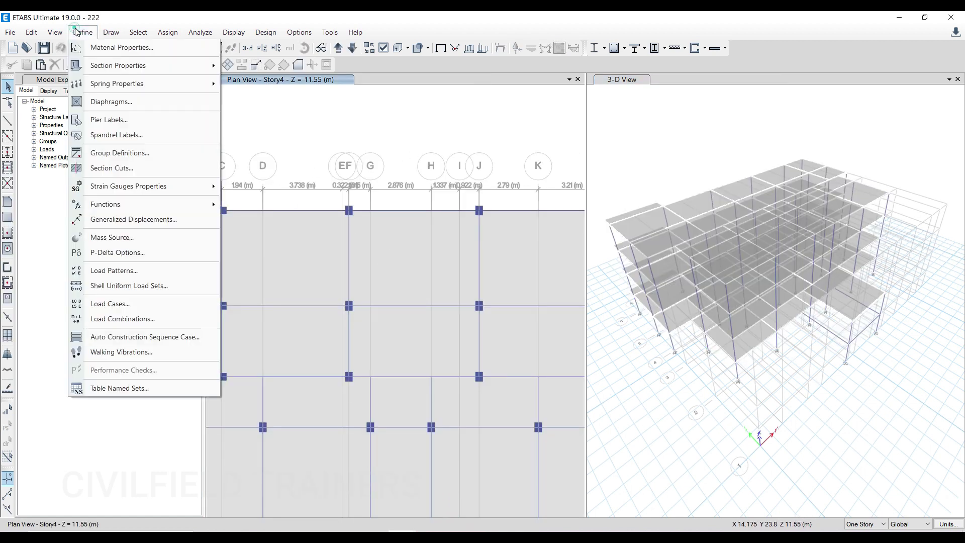
{"action": "mouse_move", "coordinate": [176, 66]}
{"action": "left_click", "coordinate": [272, 67]}
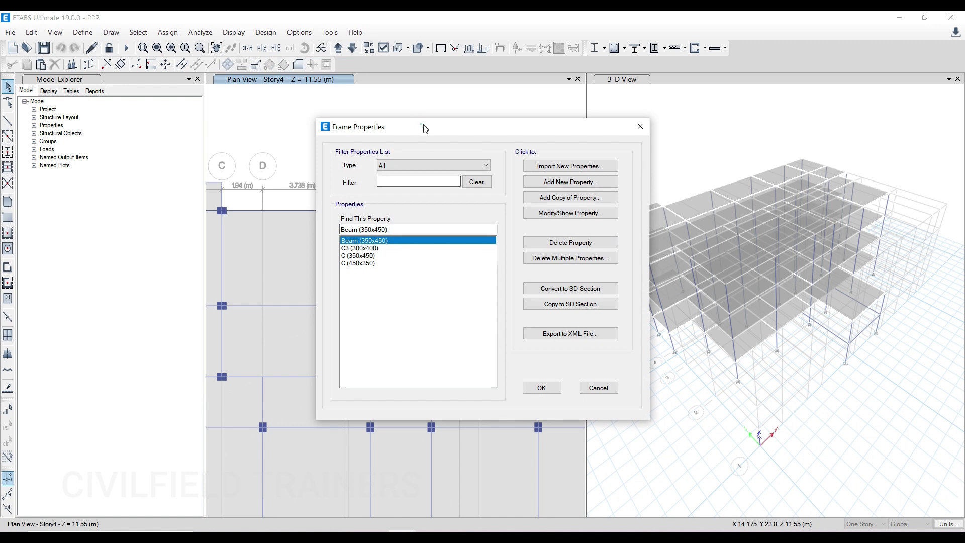
{"action": "left_click_drag", "start_coordinate": [423, 126], "coordinate": [597, 126]}
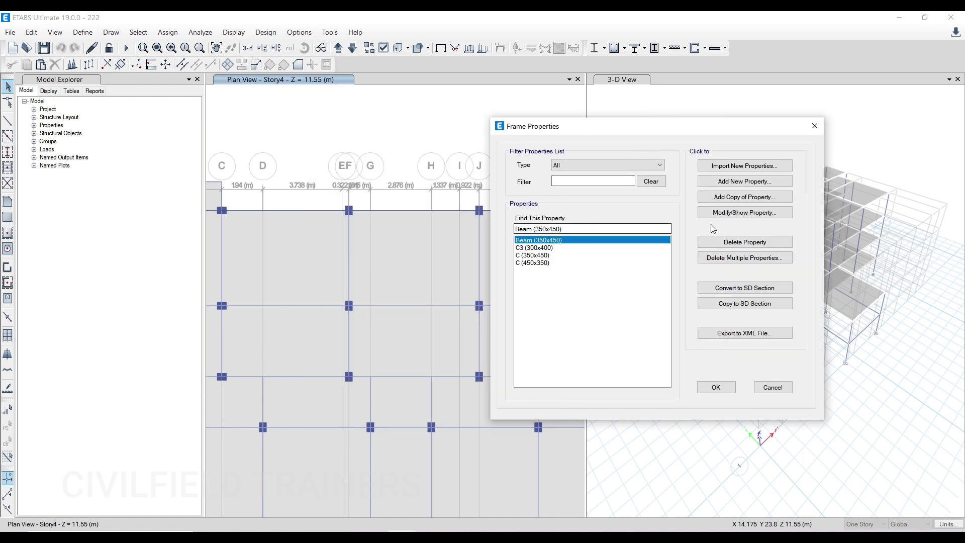
{"action": "left_click", "coordinate": [720, 213]}
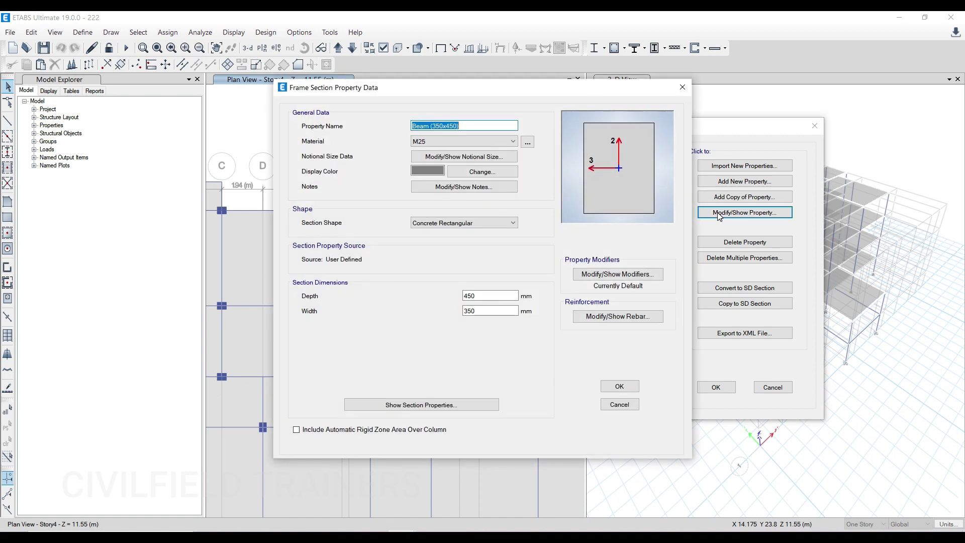
{"action": "left_click", "coordinate": [631, 324]}
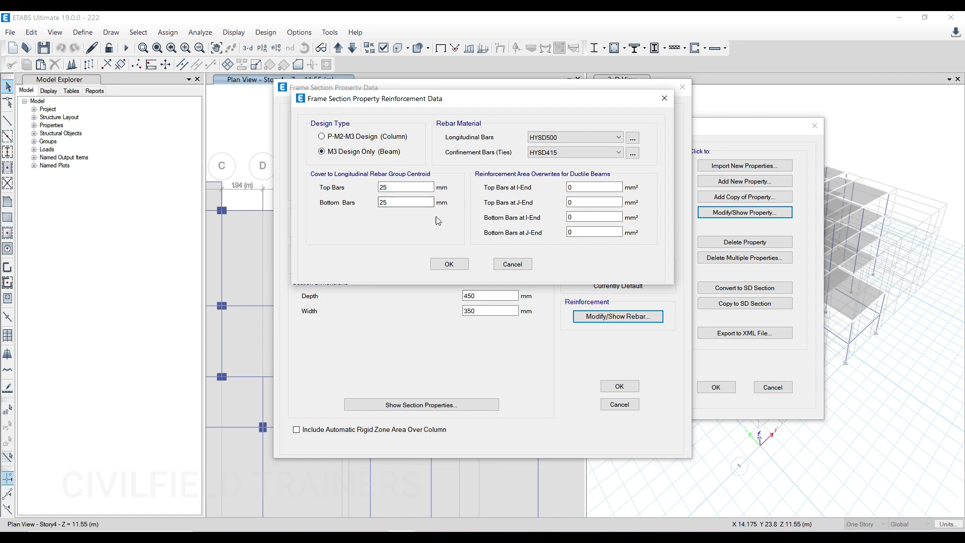
{"action": "left_click", "coordinate": [450, 264]}
{"action": "left_click", "coordinate": [626, 386]}
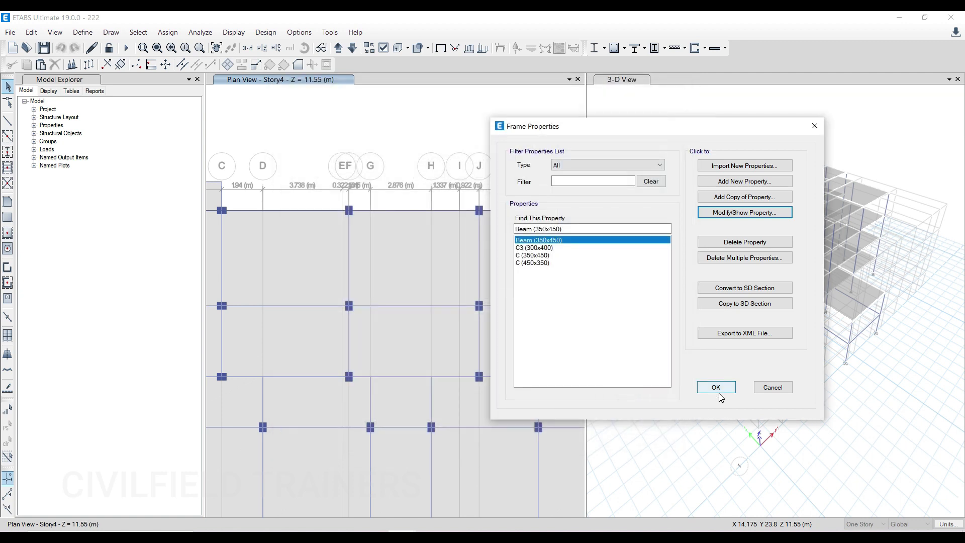
{"action": "left_click", "coordinate": [716, 387]}
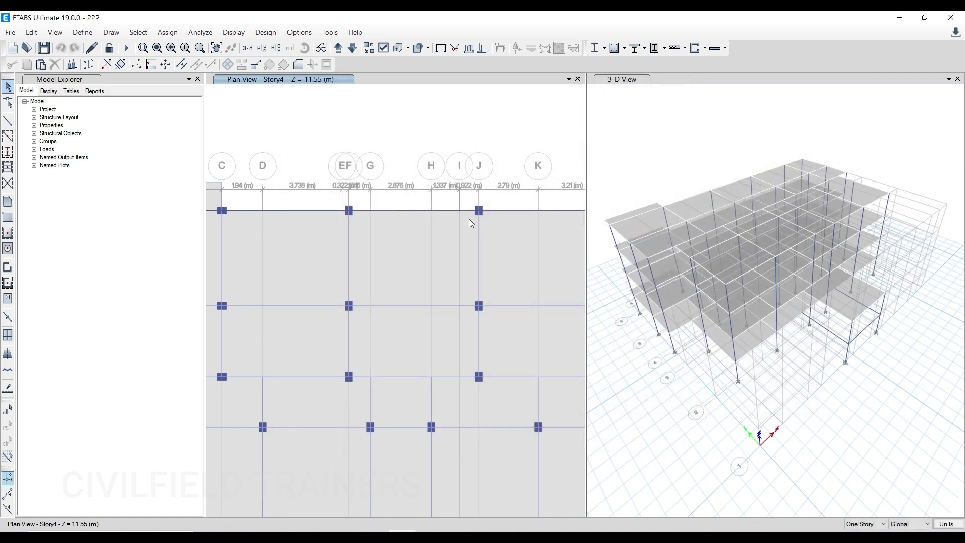
Check Story4 beam B3's Beam Information, showing section C (450x350)
{"action": "left_click", "coordinate": [415, 210]}
{"action": "right_click", "coordinate": [399, 210]}
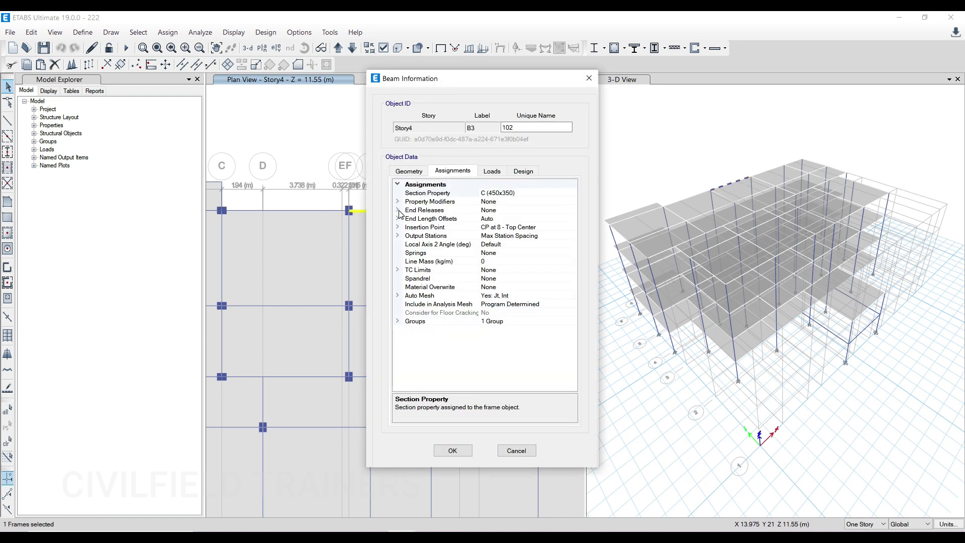
{"action": "left_click_drag", "start_coordinate": [402, 74], "coordinate": [462, 68]}
{"action": "left_click", "coordinate": [643, 67]}
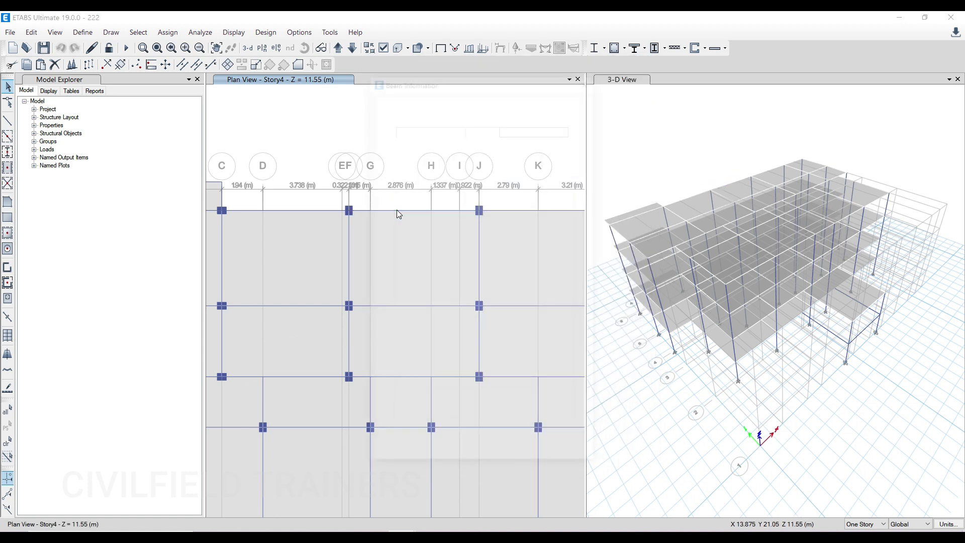
{"action": "right_click", "coordinate": [399, 212]}
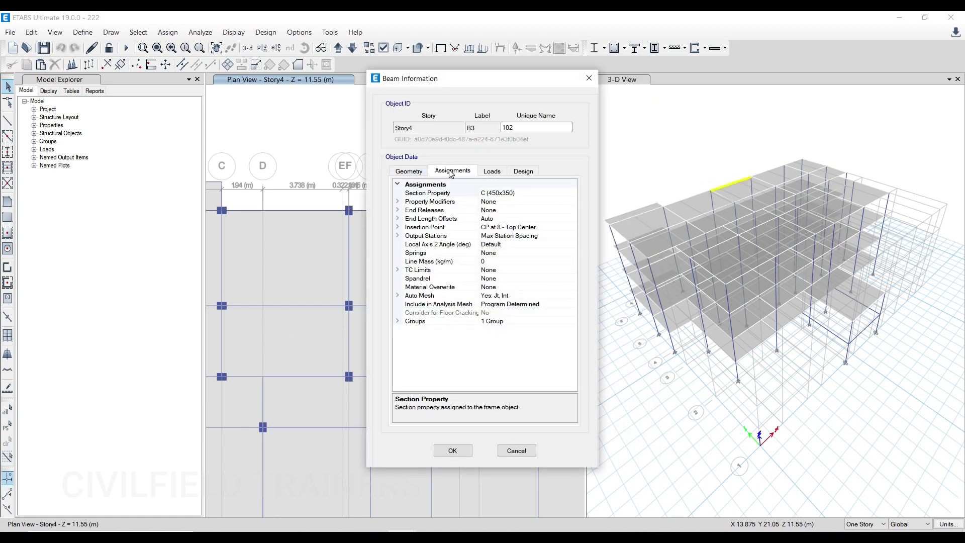
{"action": "left_click", "coordinate": [596, 81]}
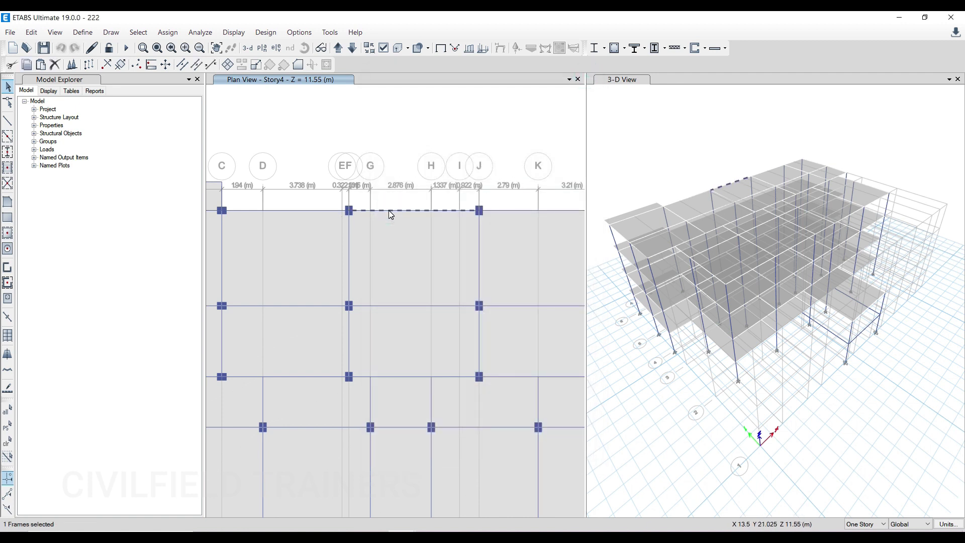
Select second-row beam B9 and view its assignments
{"action": "left_click", "coordinate": [390, 212]}
{"action": "left_click", "coordinate": [401, 307]}
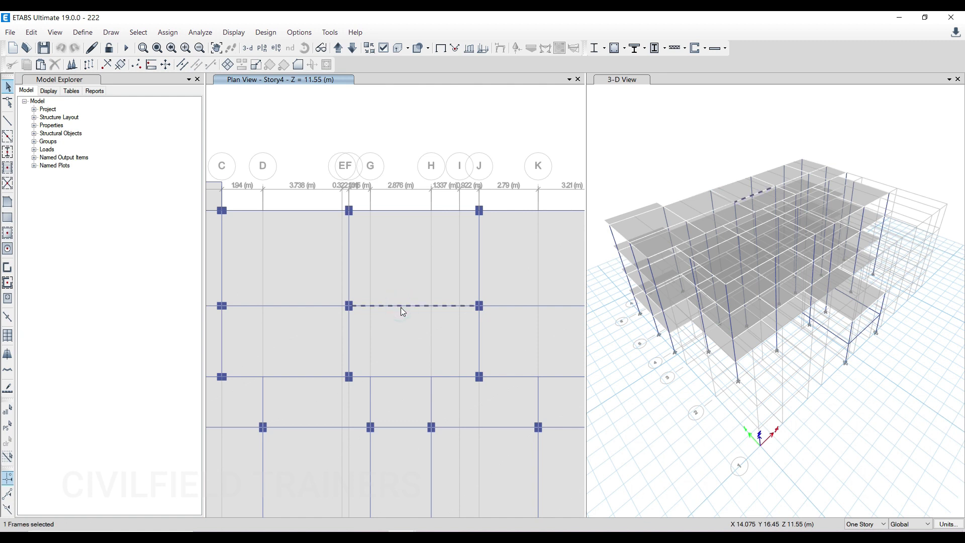
{"action": "right_click", "coordinate": [401, 306]}
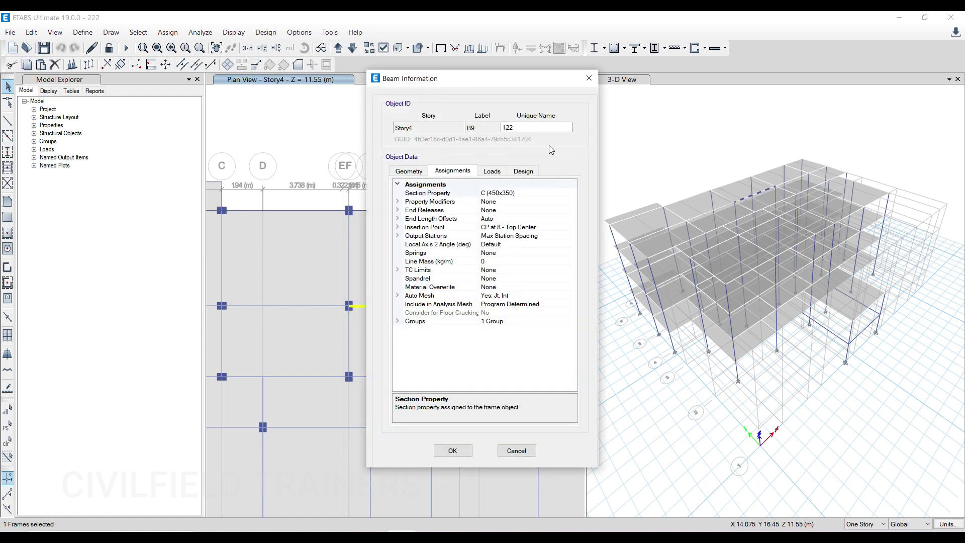
Close beam B9's information and browse the popular courses on the Civilfield Trainers page
{"action": "left_click", "coordinate": [589, 78]}
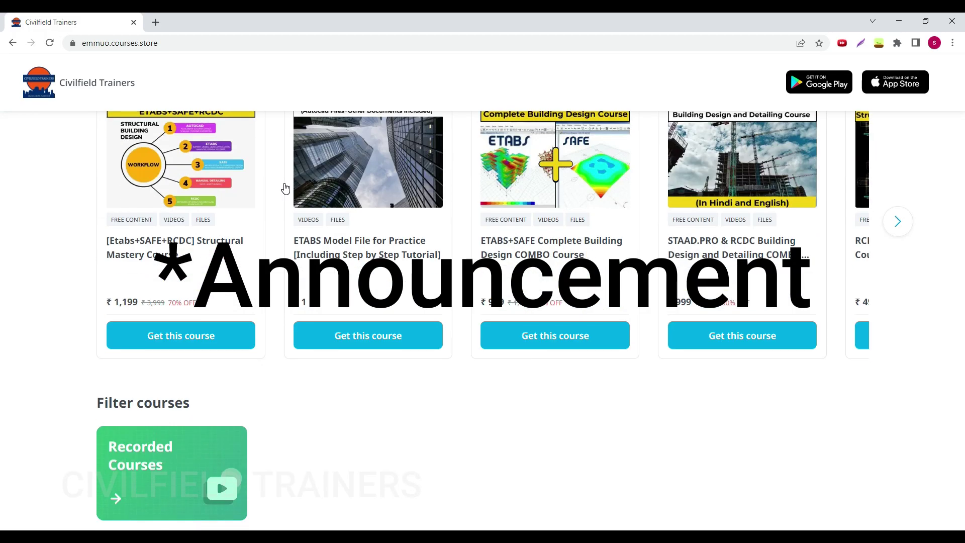
{"action": "scroll", "coordinate": [294, 195], "scroll_direction": "up", "scroll_amount": 2}
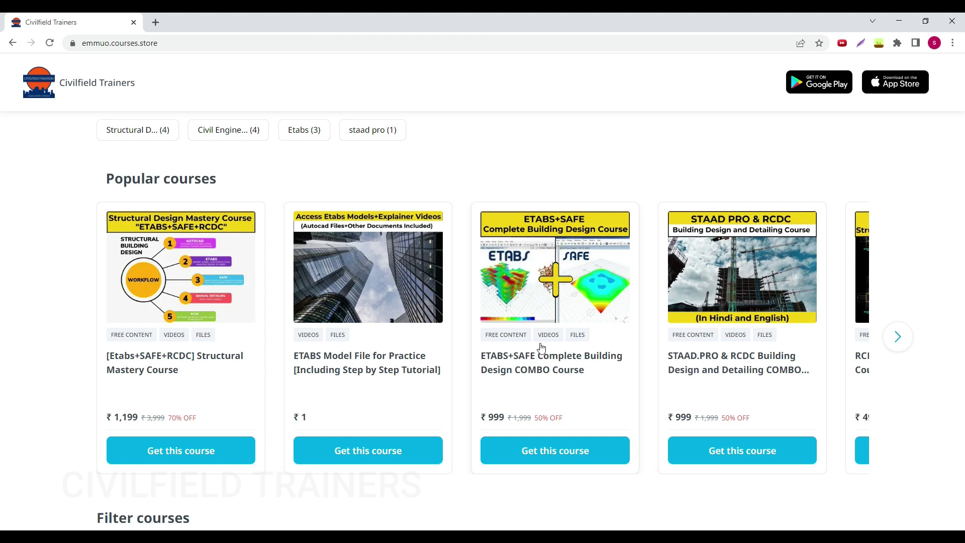
{"action": "left_click", "coordinate": [895, 332]}
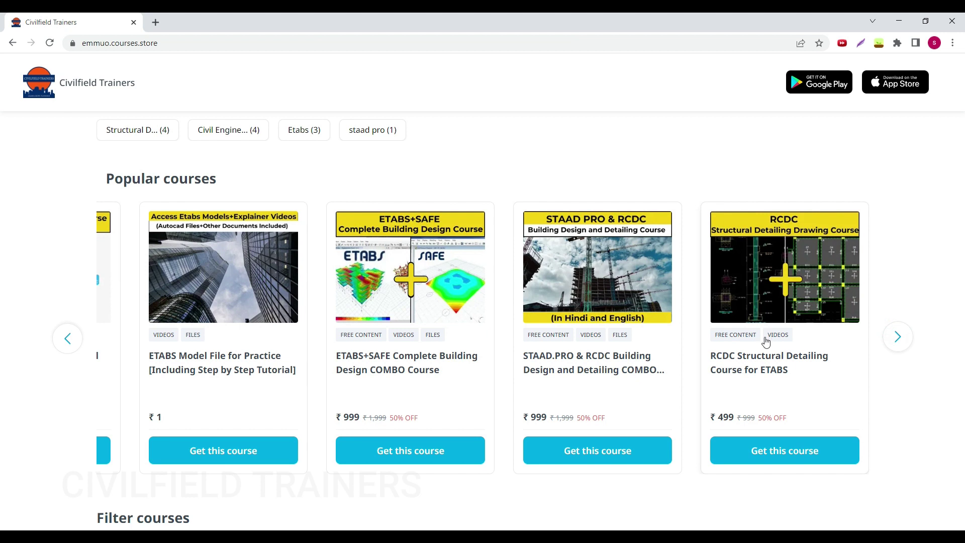
{"action": "left_click", "coordinate": [68, 339]}
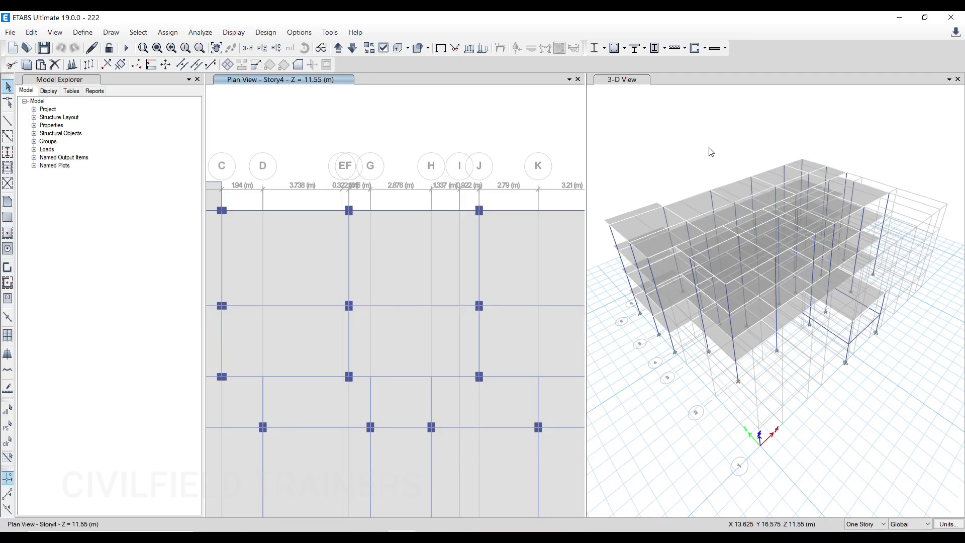
Select all 214 beams in the model by object type Beams
{"action": "left_click", "coordinate": [709, 147]}
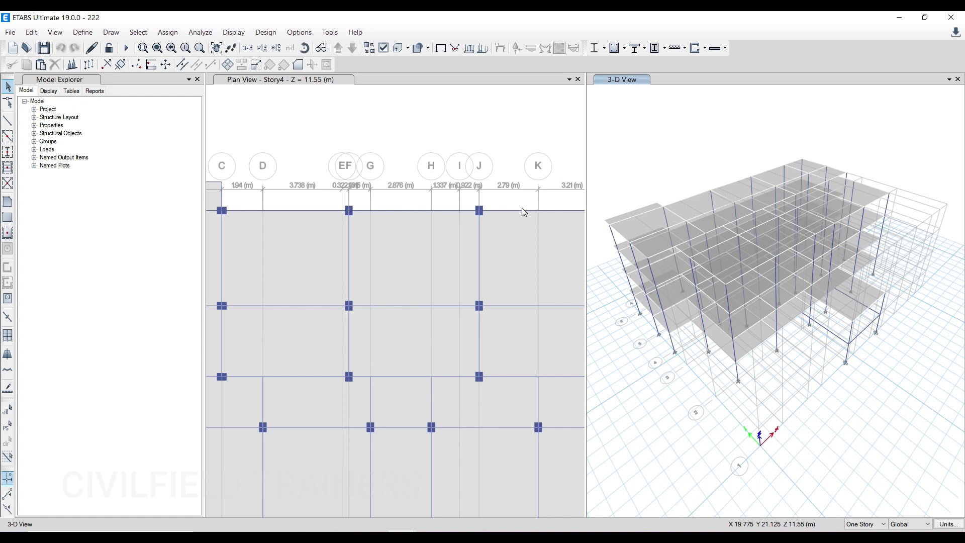
{"action": "left_click", "coordinate": [715, 122]}
{"action": "left_click", "coordinate": [139, 33]}
{"action": "mouse_move", "coordinate": [201, 47]}
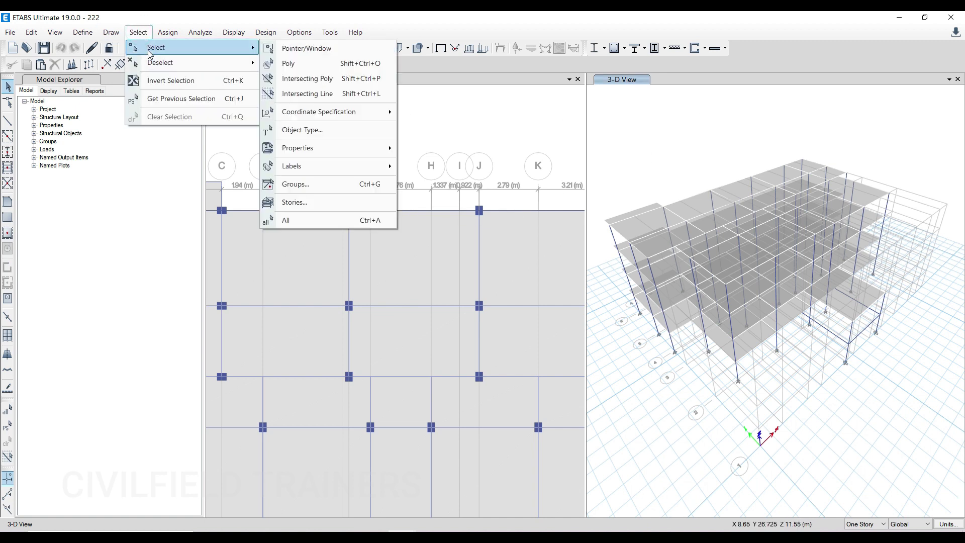
{"action": "left_click", "coordinate": [327, 130]}
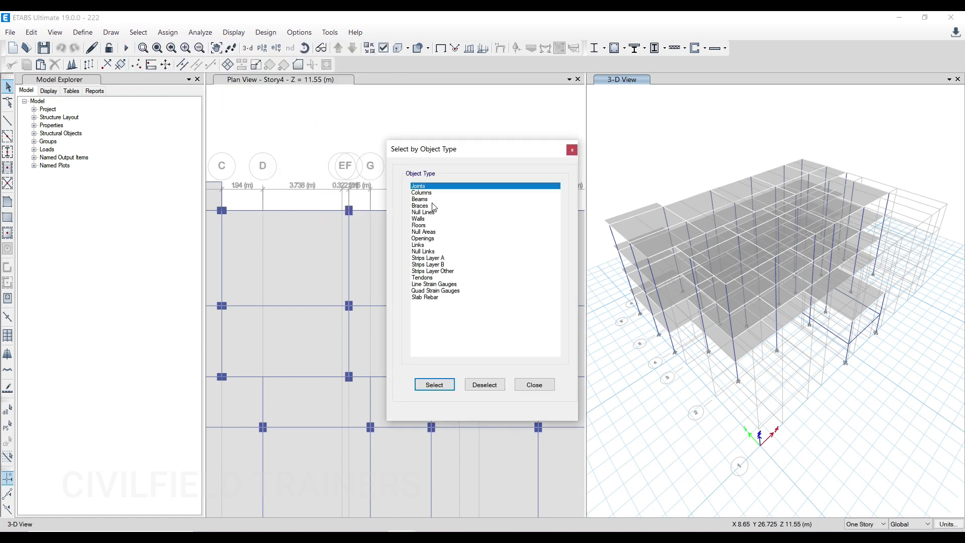
{"action": "left_click", "coordinate": [429, 201]}
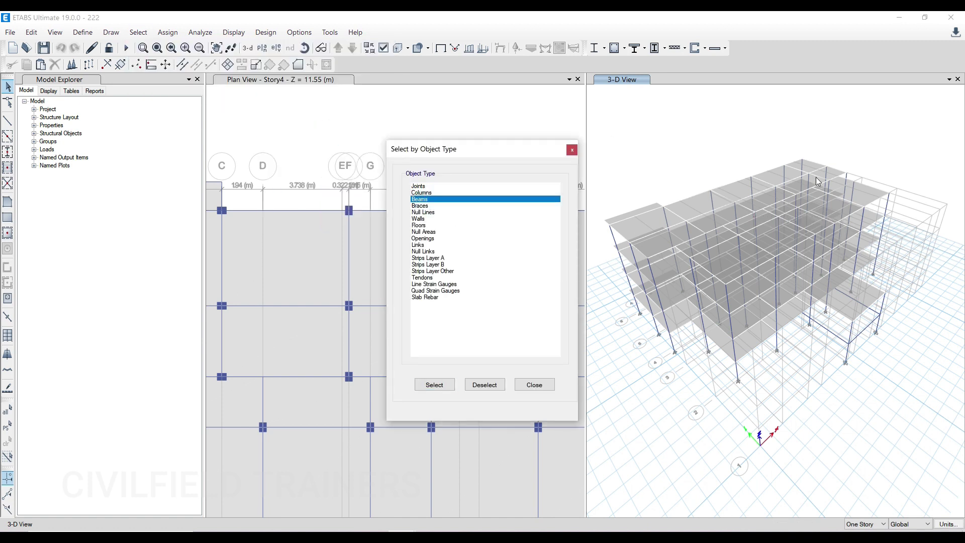
{"action": "left_click", "coordinate": [431, 385]}
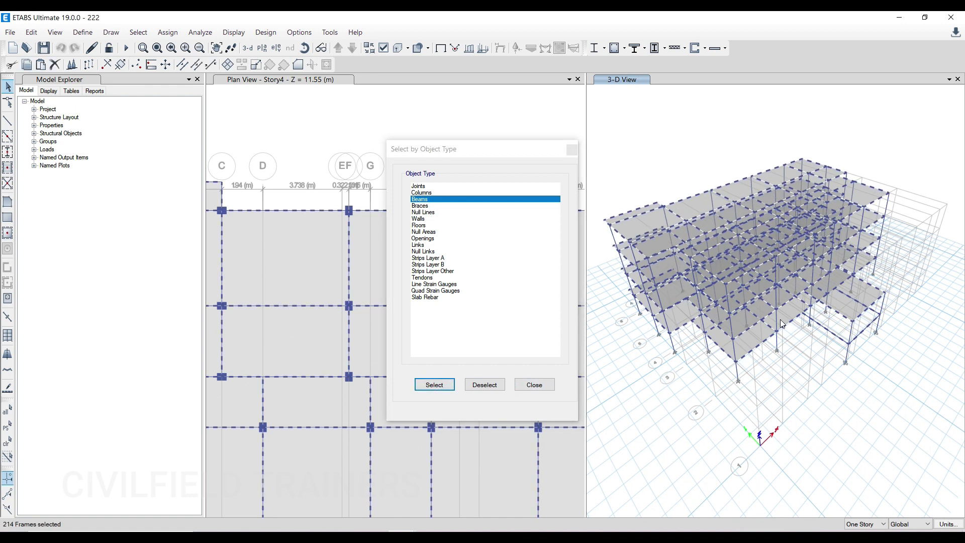
Show only the selected beams in the 3-D view
{"action": "right_click", "coordinate": [667, 146]}
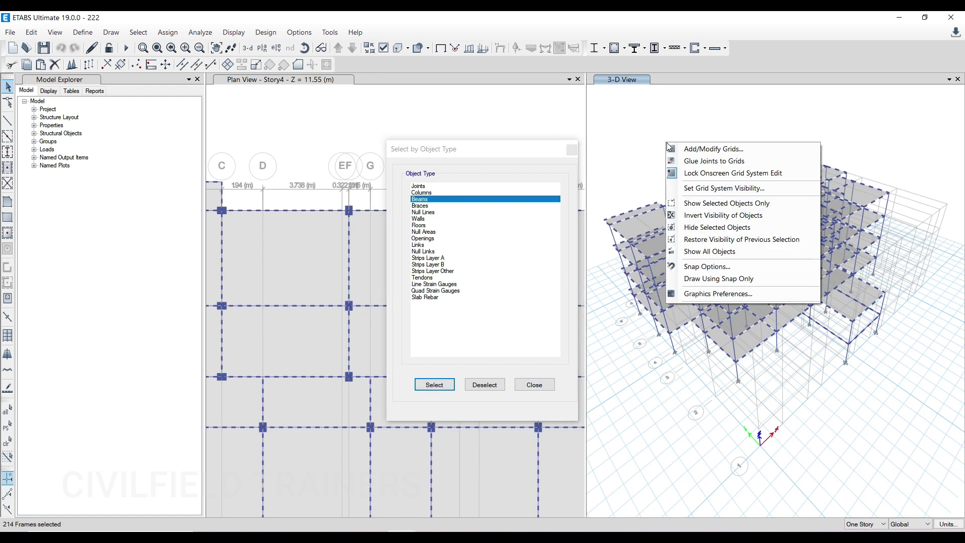
{"action": "left_click", "coordinate": [737, 204]}
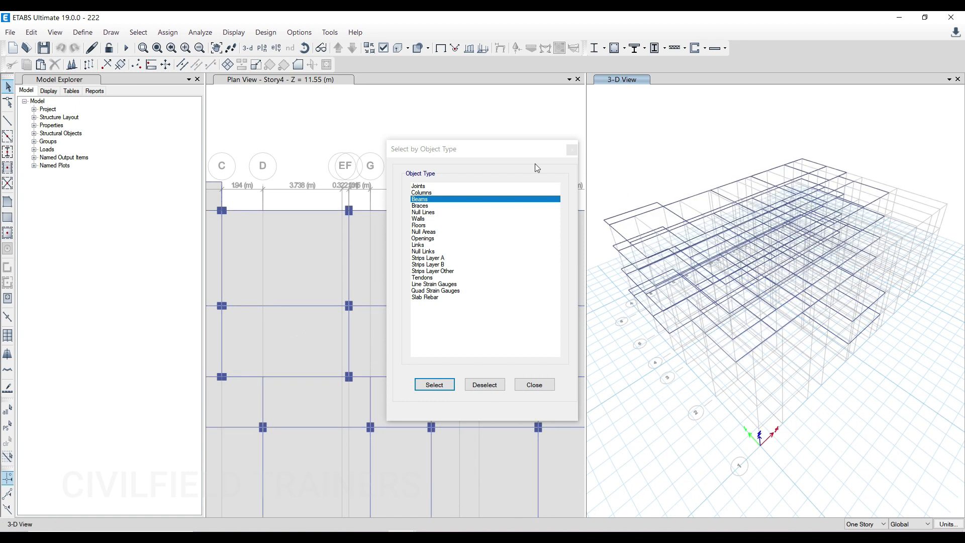
{"action": "left_click", "coordinate": [572, 150]}
{"action": "right_click", "coordinate": [653, 132]}
{"action": "left_click", "coordinate": [698, 246]}
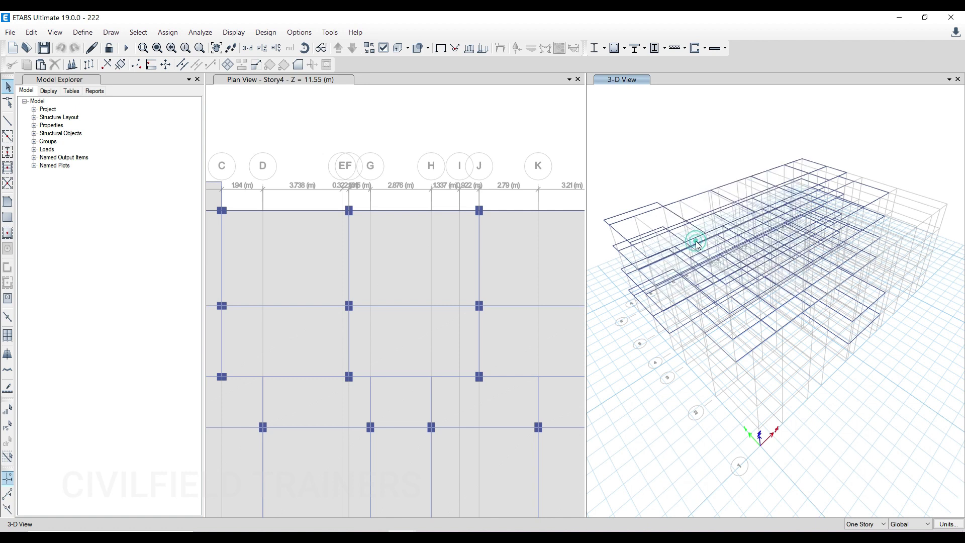
{"action": "left_click", "coordinate": [655, 148]}
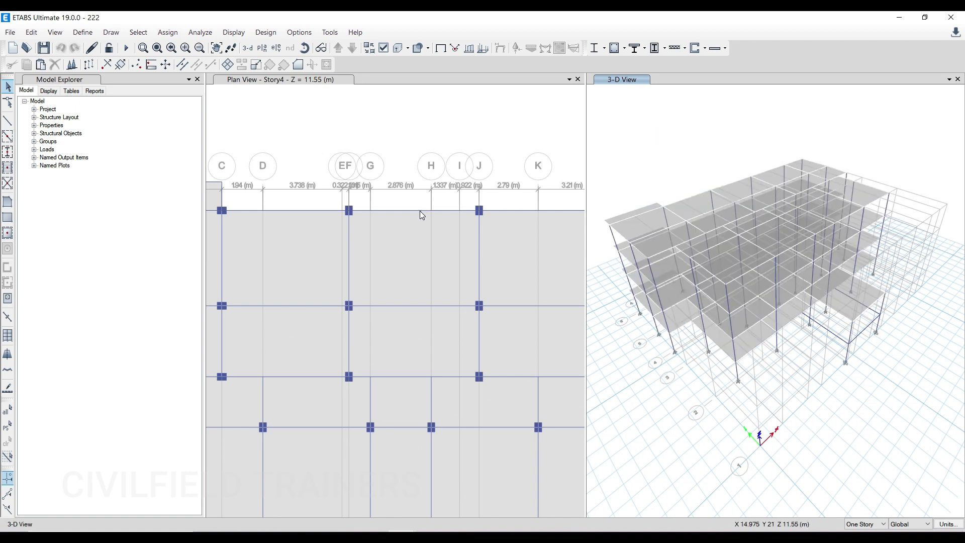
{"action": "left_click", "coordinate": [732, 151]}
{"action": "left_click", "coordinate": [138, 32]}
{"action": "mouse_move", "coordinate": [227, 47]}
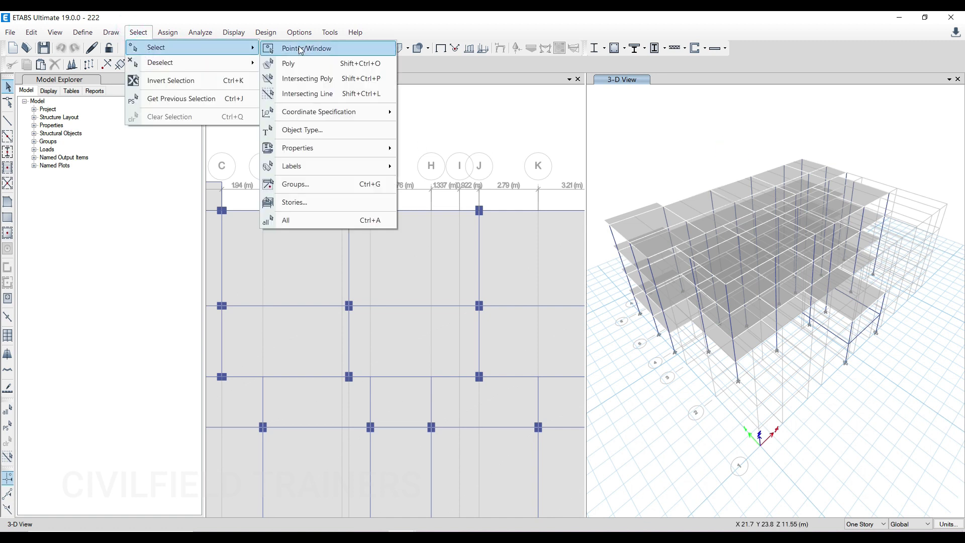
{"action": "left_click", "coordinate": [351, 138]}
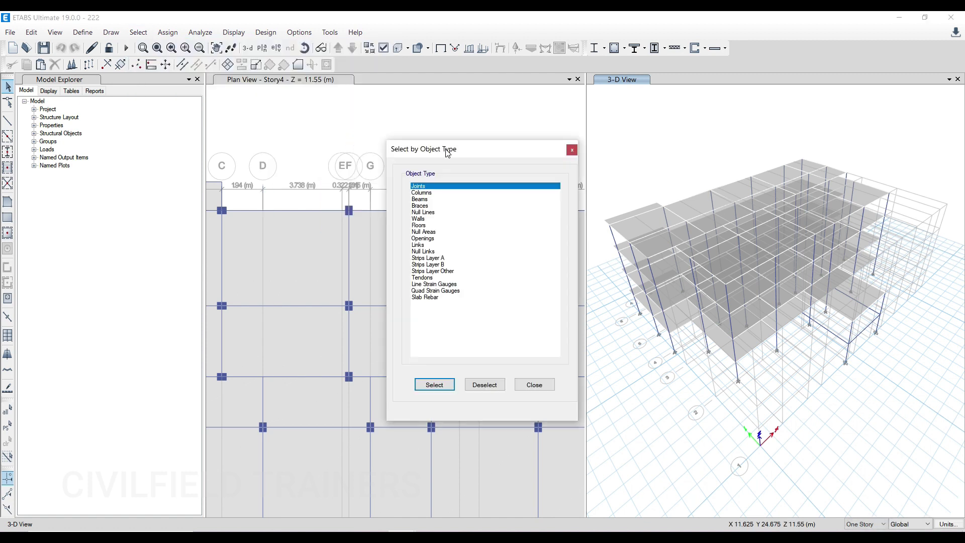
{"action": "left_click_drag", "start_coordinate": [445, 156], "coordinate": [216, 96]}
{"action": "left_click", "coordinate": [191, 139]}
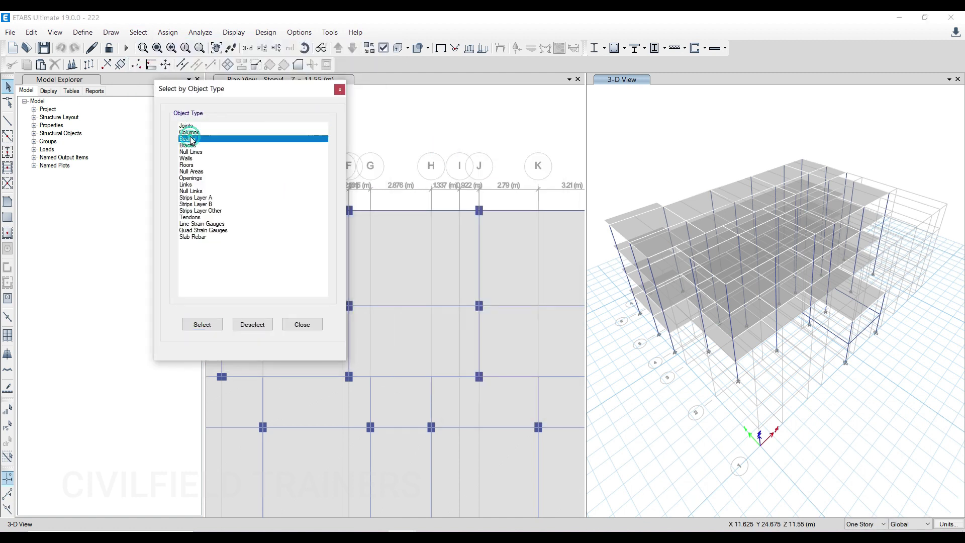
{"action": "left_click", "coordinate": [201, 328]}
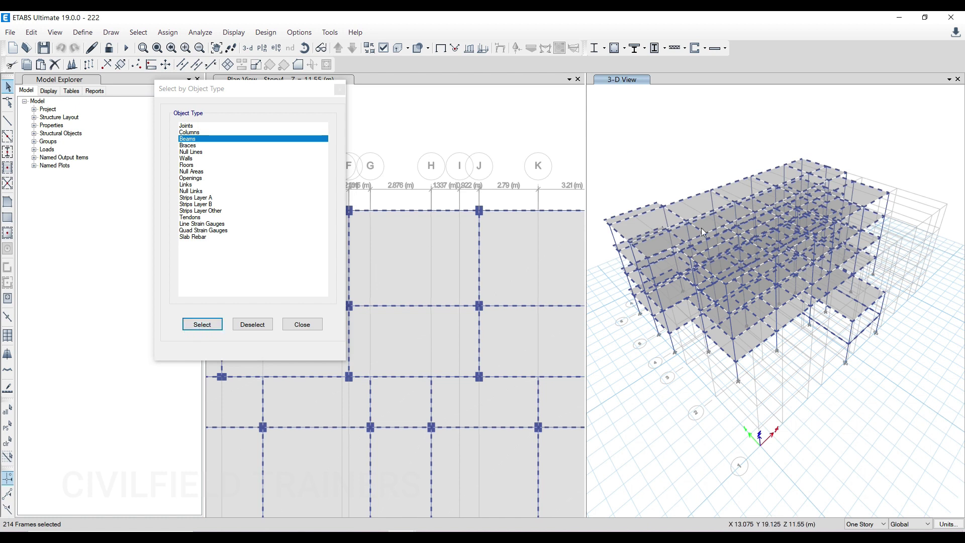
{"action": "right_click", "coordinate": [677, 151]}
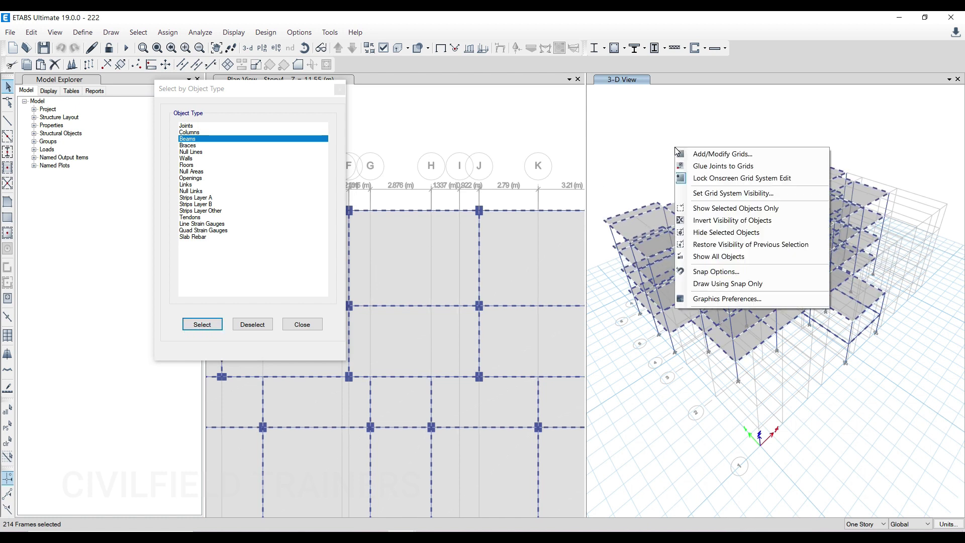
{"action": "left_click", "coordinate": [720, 212]}
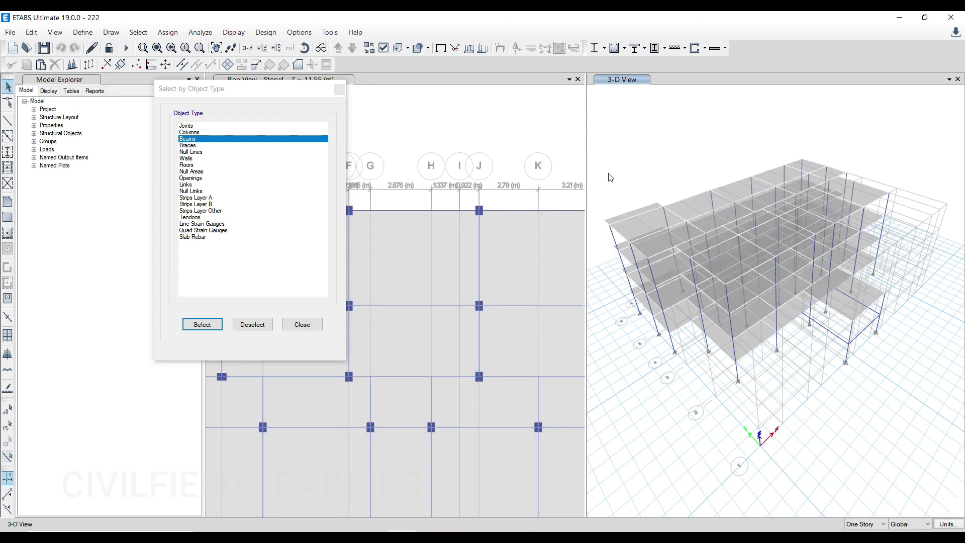
{"action": "left_click", "coordinate": [340, 89]}
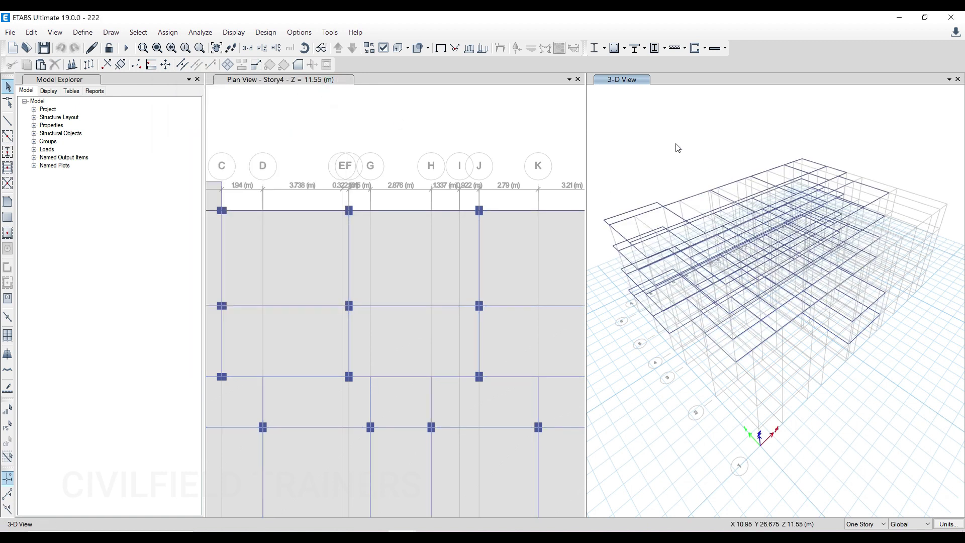
Window-select all 214 beams in 3-D and assign them the Beam (350x450) section
{"action": "left_click_drag", "start_coordinate": [592, 112], "coordinate": [954, 419]}
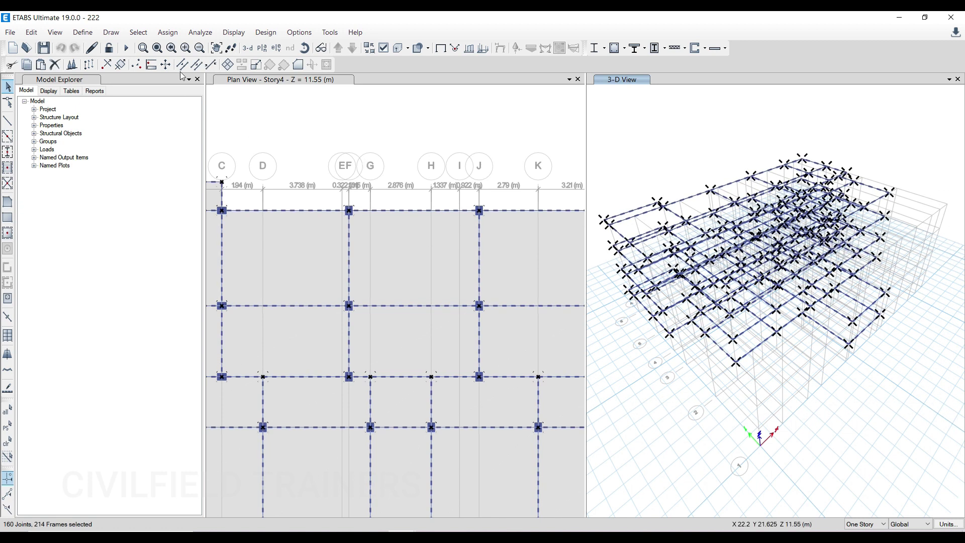
{"action": "left_click", "coordinate": [162, 33]}
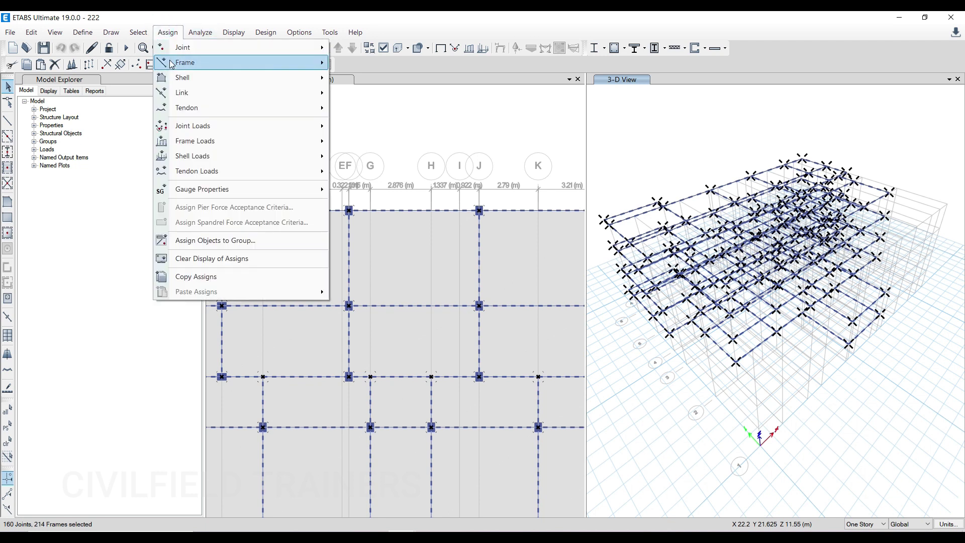
{"action": "mouse_move", "coordinate": [173, 64]}
{"action": "left_click", "coordinate": [366, 65]}
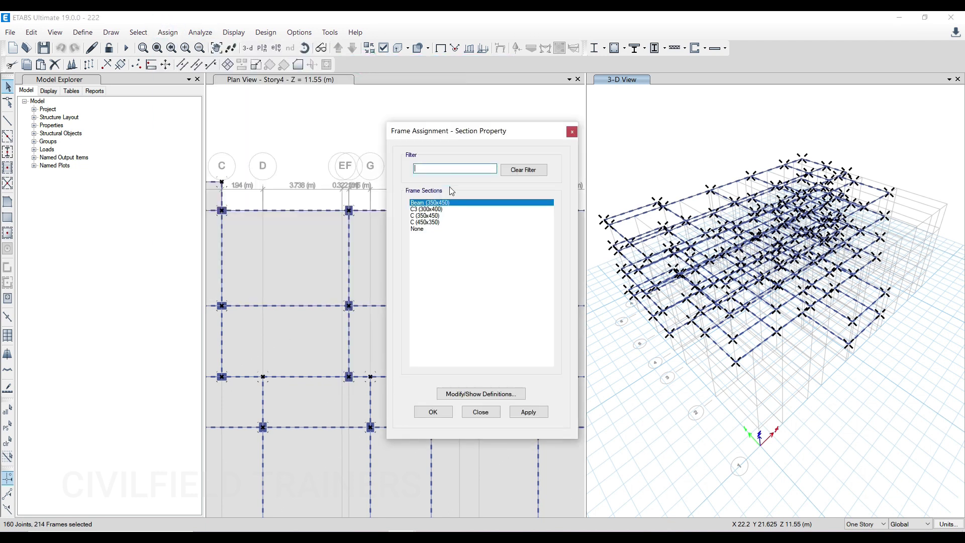
{"action": "left_click", "coordinate": [528, 412]}
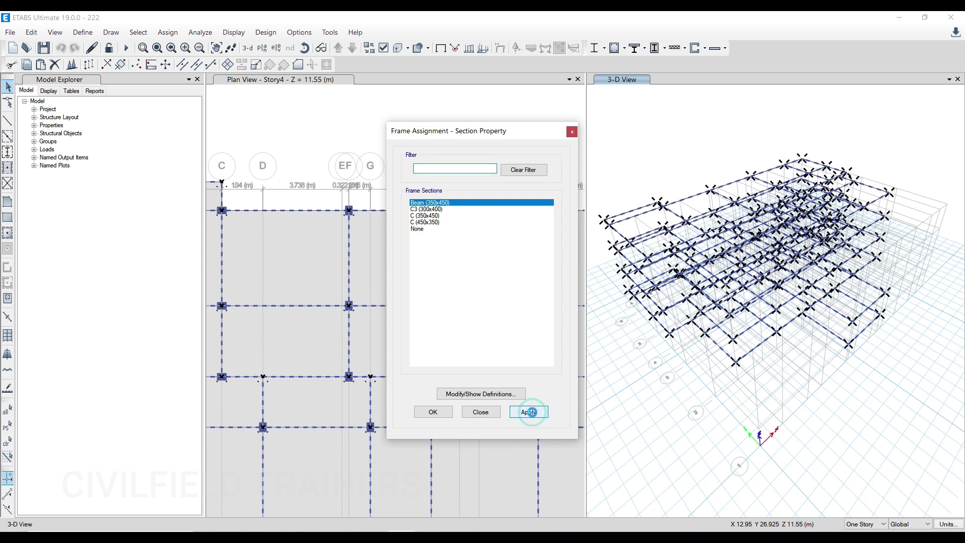
{"action": "left_click", "coordinate": [432, 411]}
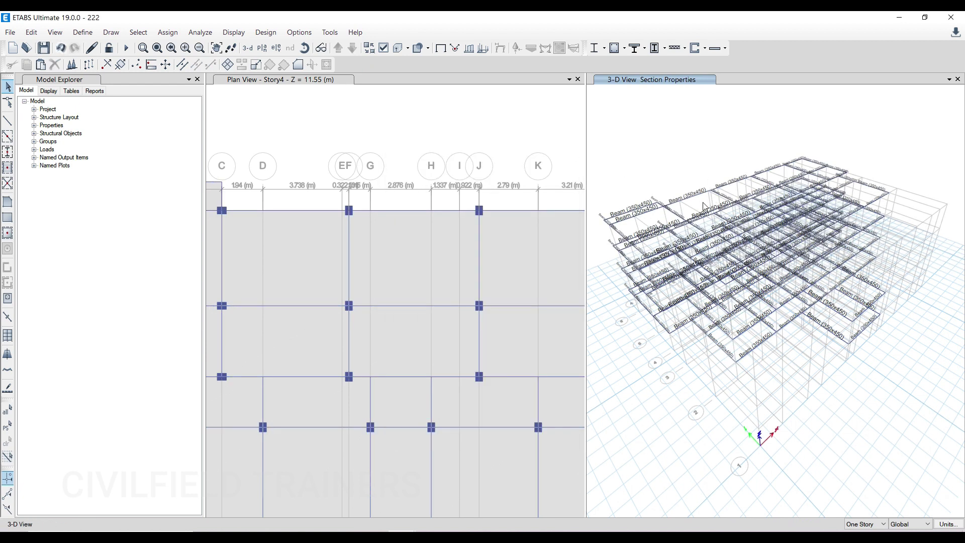
Confirm beam B3 is now Beam (350x450), then run the analysis
{"action": "left_click", "coordinate": [411, 210]}
{"action": "left_click", "coordinate": [411, 210]}
{"action": "right_click", "coordinate": [411, 210]}
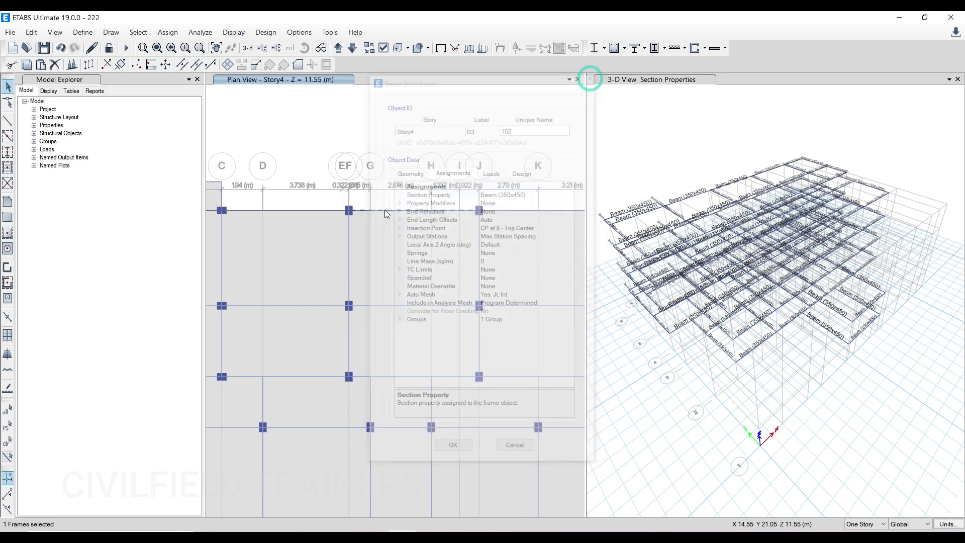
{"action": "left_click", "coordinate": [392, 210]}
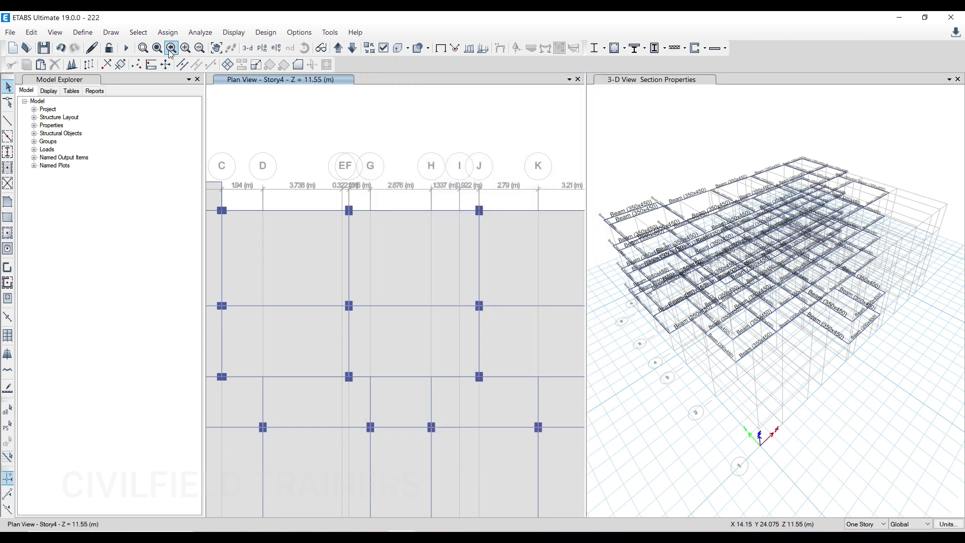
{"action": "left_click", "coordinate": [125, 48]}
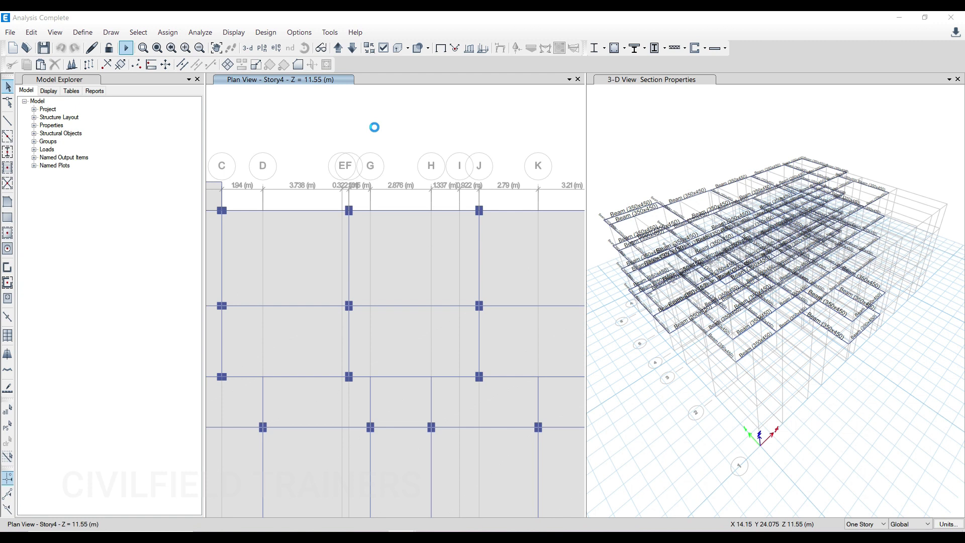
Design the concrete frames and zoom the 3-D view to read IS 456:2000 longitudinal reinforcing
{"action": "left_click", "coordinate": [613, 49]}
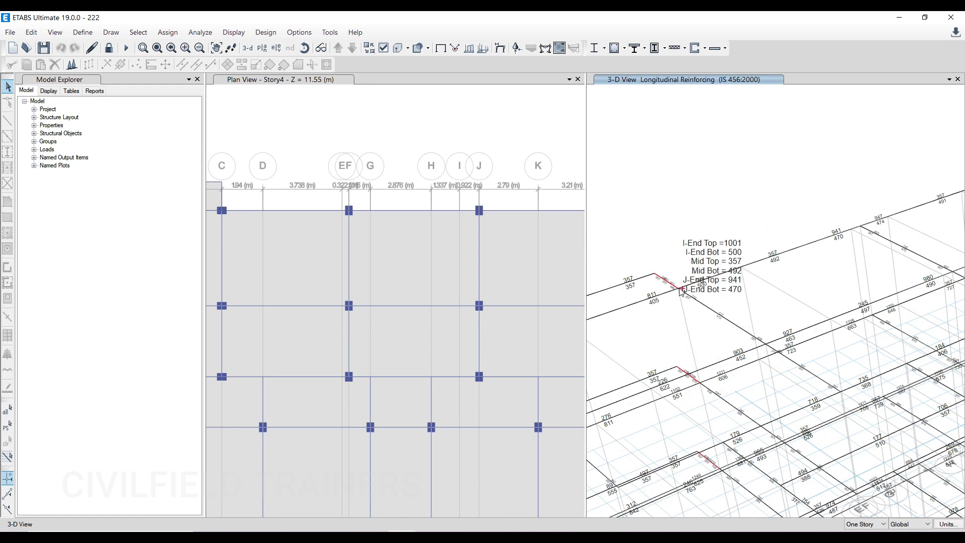
{"action": "key", "text": "F3"}
{"action": "scroll", "coordinate": [679, 206], "scroll_direction": "up", "scroll_amount": 3}
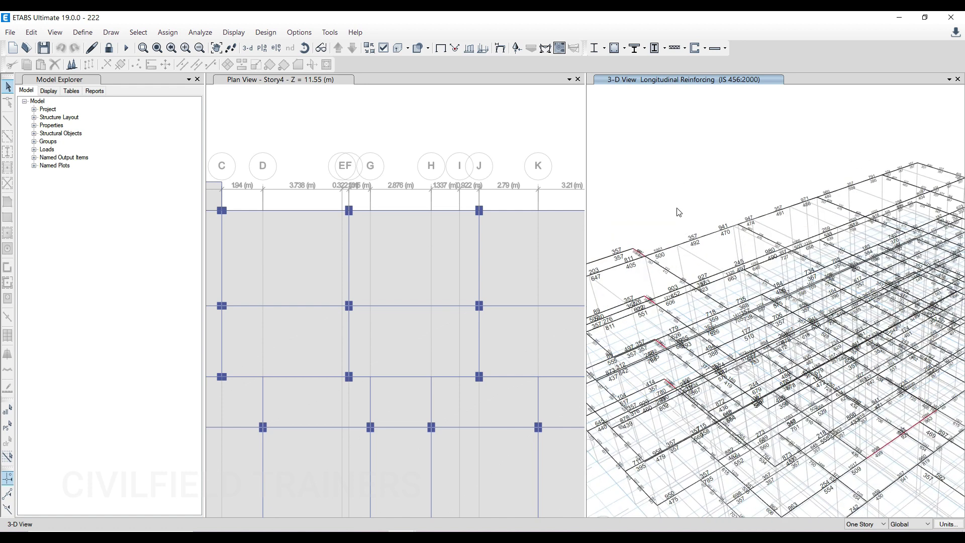
{"action": "scroll", "coordinate": [687, 242], "scroll_direction": "up", "scroll_amount": 2}
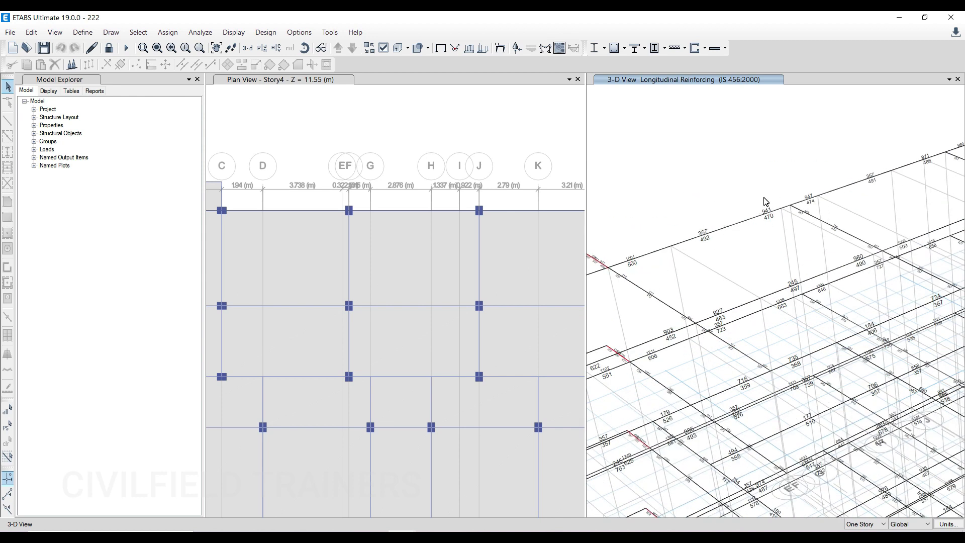
{"action": "left_click", "coordinate": [405, 192]}
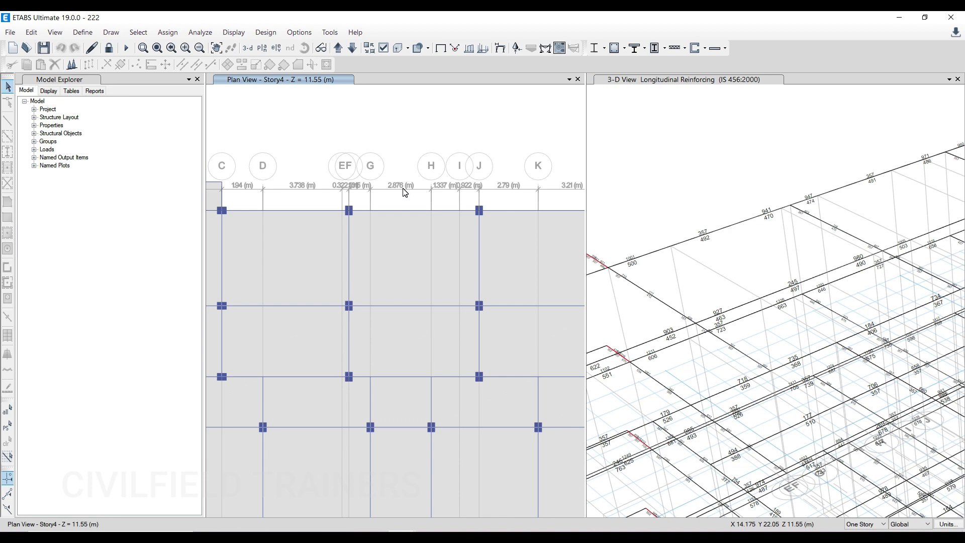